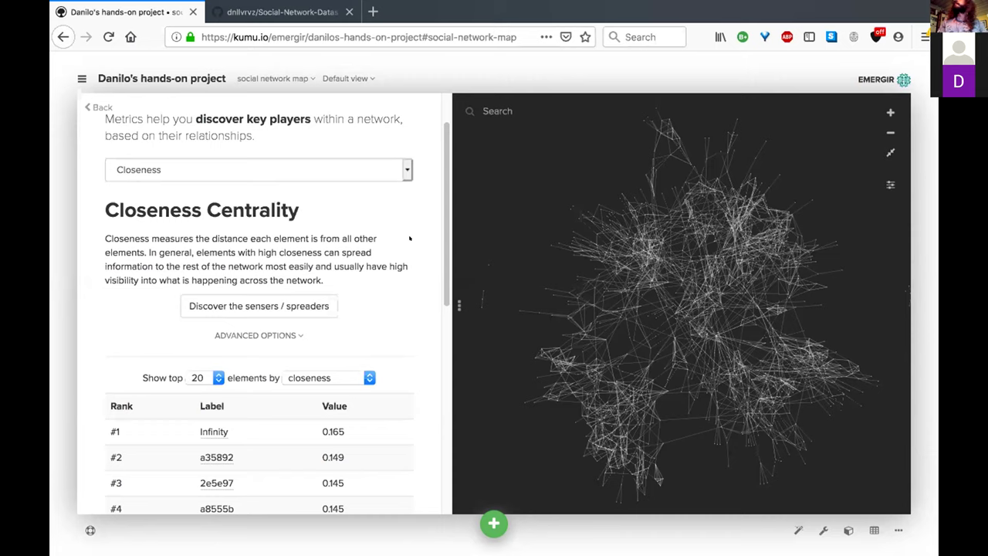
Step: Expand the Closeness metric's advanced options and set the connections to be weighted by weight
{"action": "left_click_drag", "start_coordinate": [152, 193], "coordinate": [129, 193]}
{"action": "left_click", "coordinate": [143, 203]}
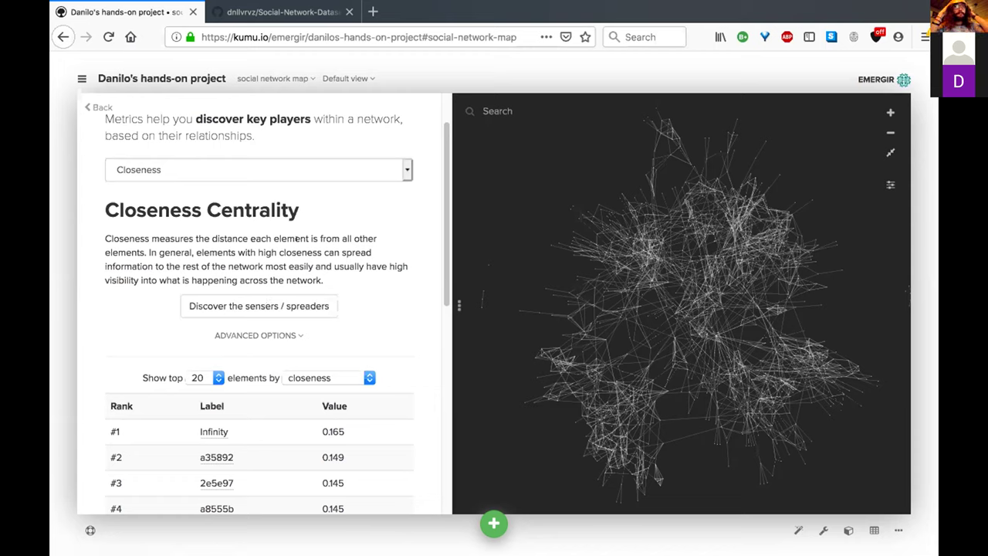
{"action": "left_click", "coordinate": [263, 334]}
{"action": "scroll", "coordinate": [219, 306], "scroll_direction": "down", "scroll_amount": 1}
{"action": "scroll", "coordinate": [218, 306], "scroll_direction": "up", "scroll_amount": 2}
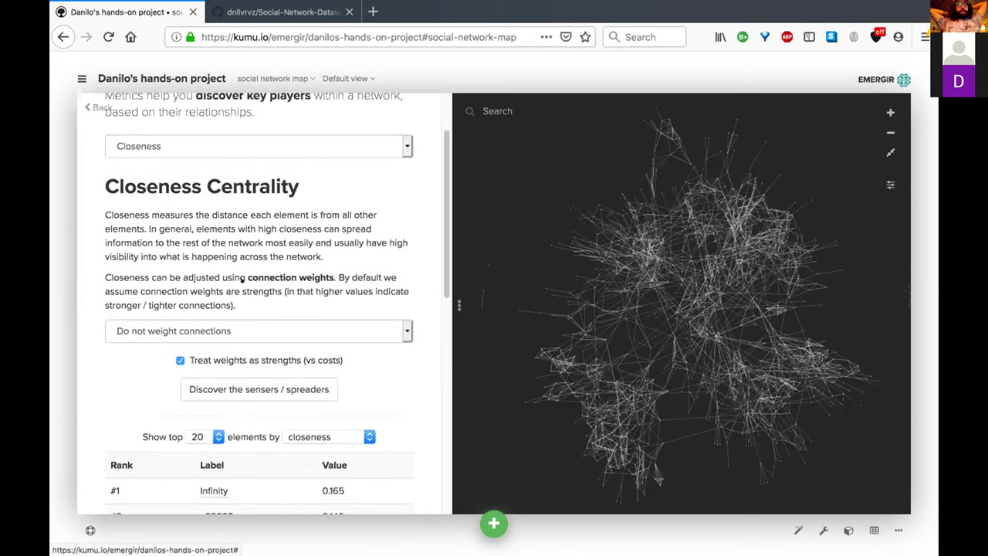
{"action": "left_click_drag", "start_coordinate": [247, 278], "coordinate": [335, 278]}
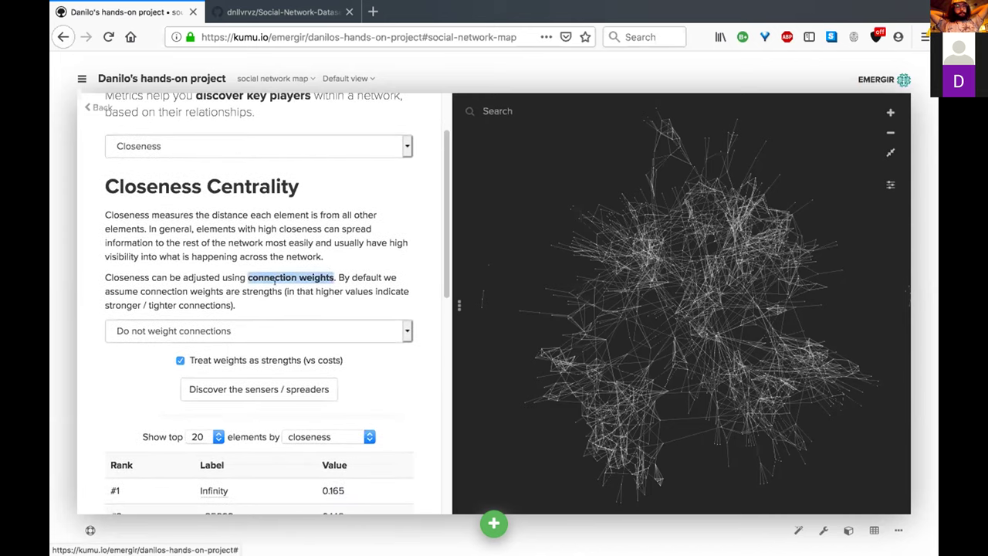
{"action": "left_click", "coordinate": [254, 328]}
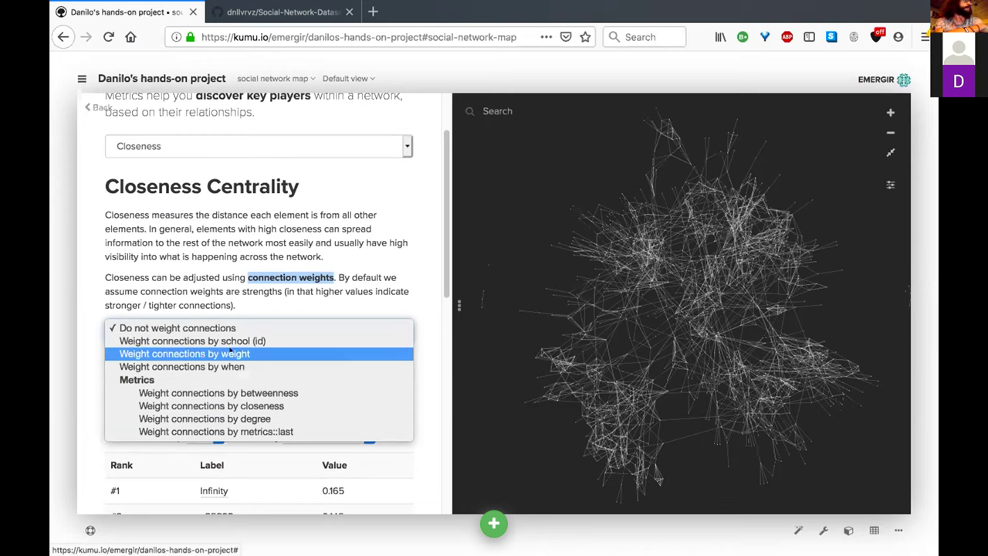
{"action": "left_click", "coordinate": [230, 352]}
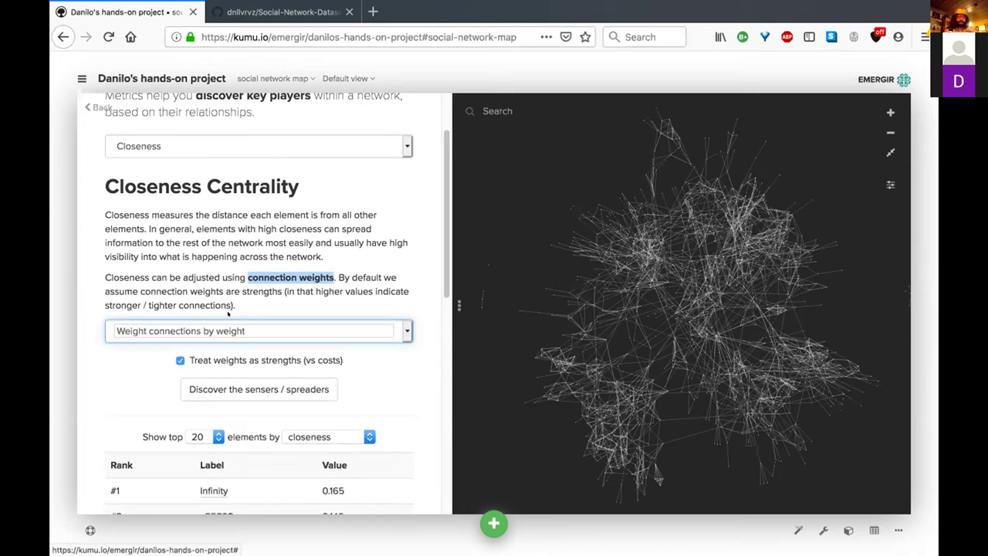
{"action": "left_click", "coordinate": [229, 312]}
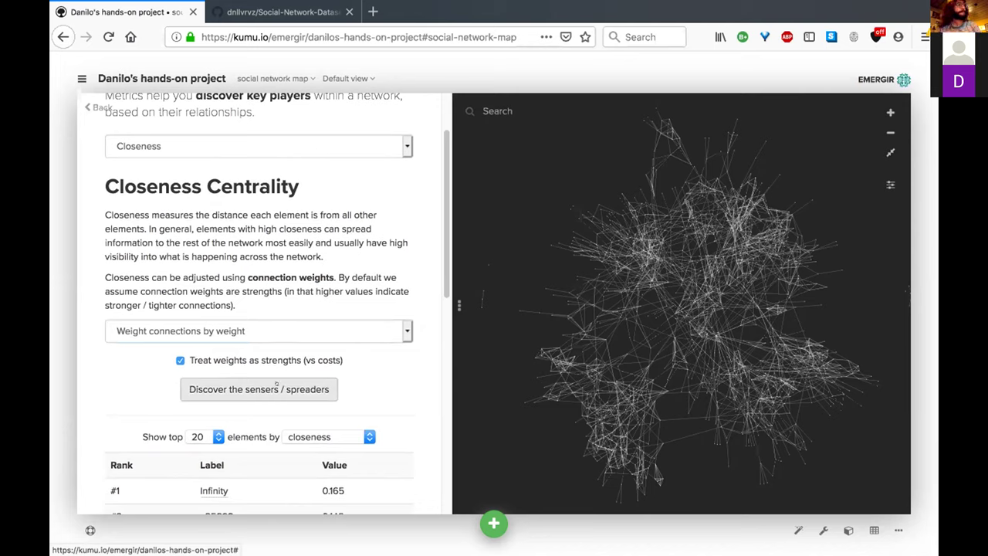
Step: Locate the top-ranked closeness element, Infinity, on the network map
{"action": "scroll", "coordinate": [342, 370], "scroll_direction": "down", "scroll_amount": 3}
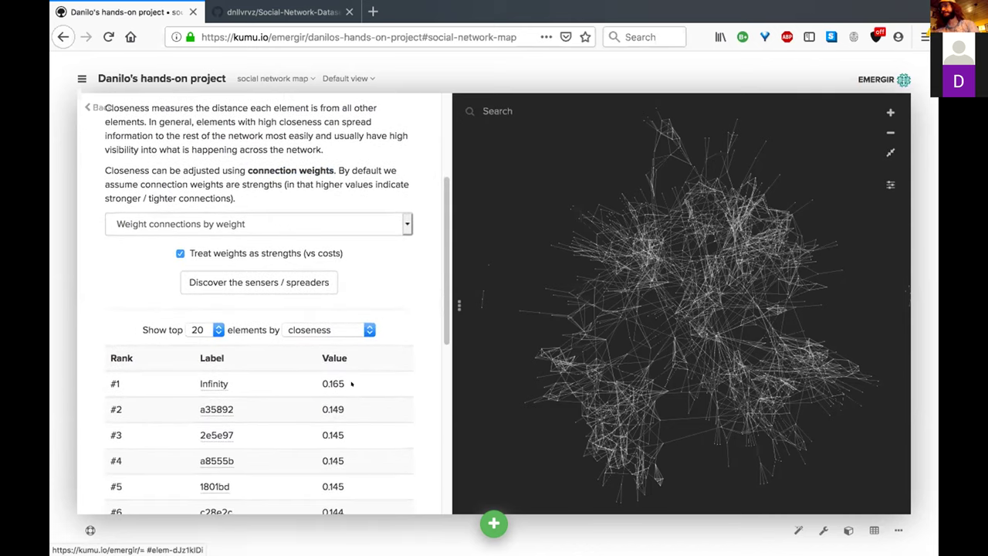
{"action": "scroll", "coordinate": [352, 382], "scroll_direction": "down", "scroll_amount": 2}
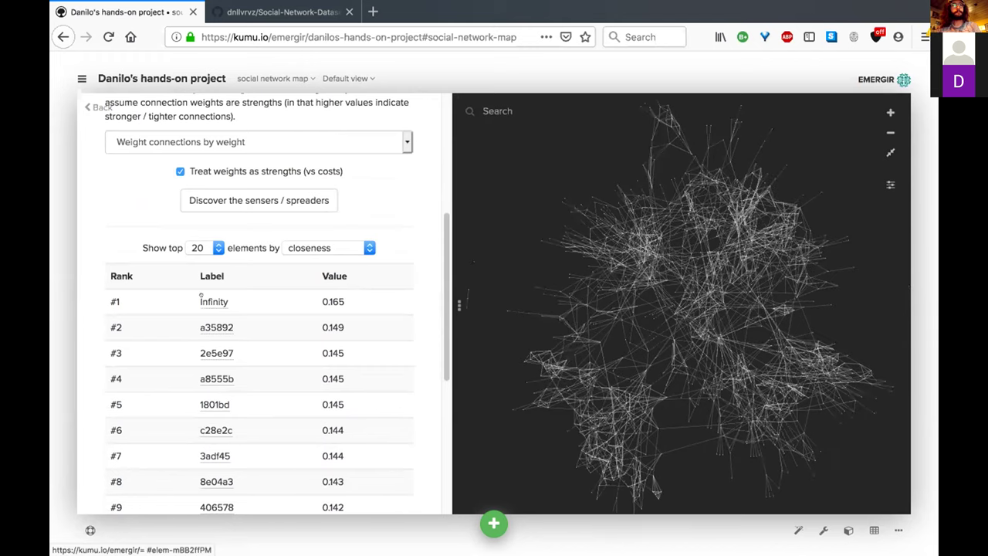
{"action": "left_click", "coordinate": [201, 295]}
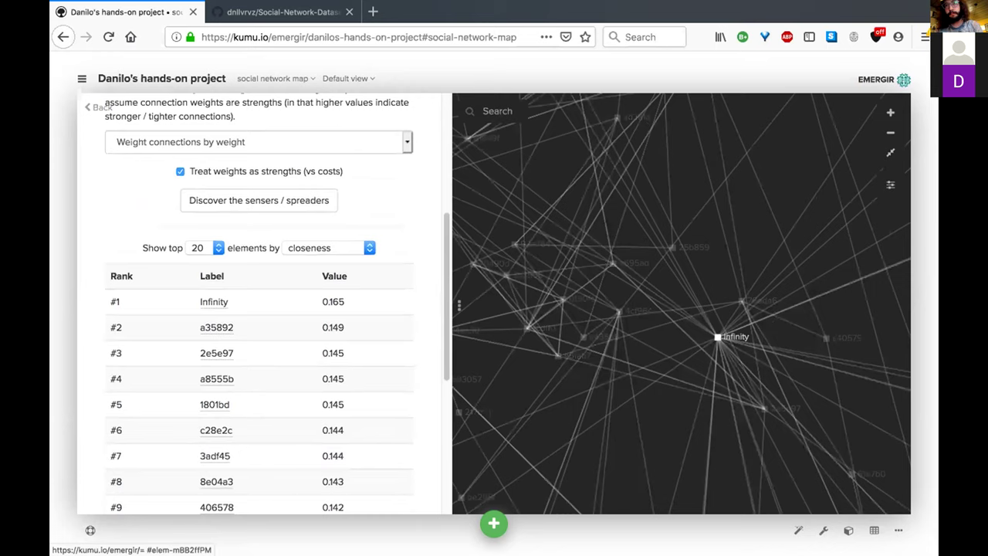
{"action": "key", "text": "super+space"}
{"action": "type", "text": "social netw"}
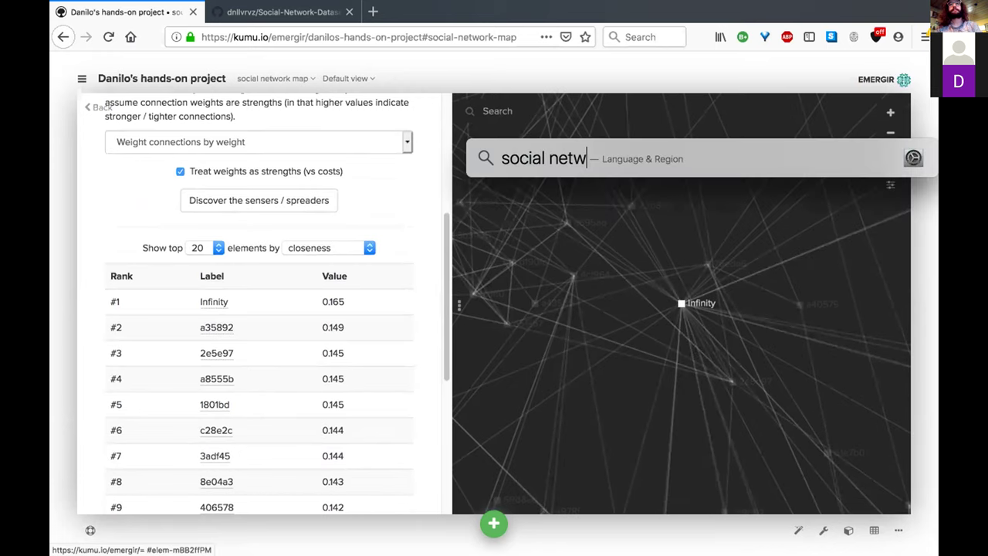
{"action": "type", "text": "ork"}
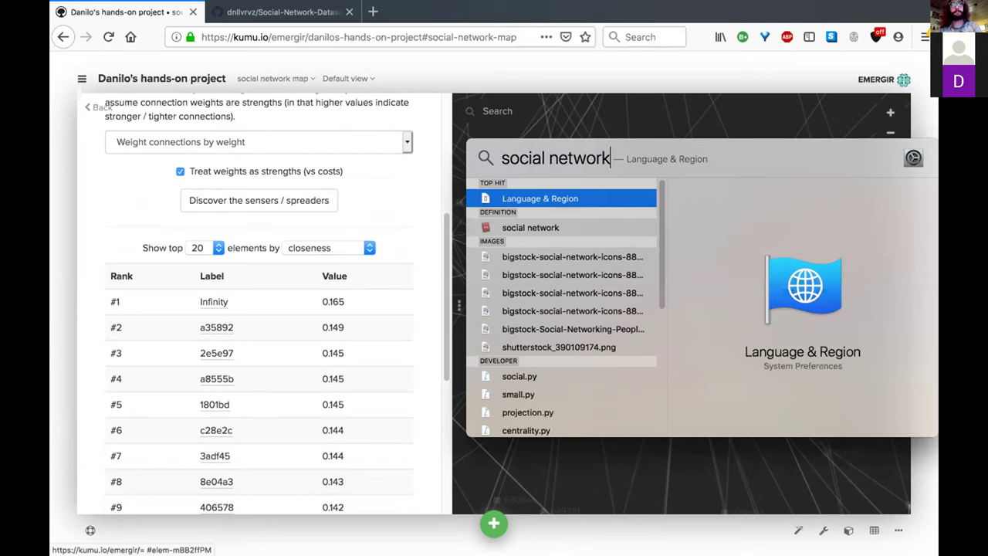
{"action": "key", "text": "super+Left"}
{"action": "key", "text": "super"}
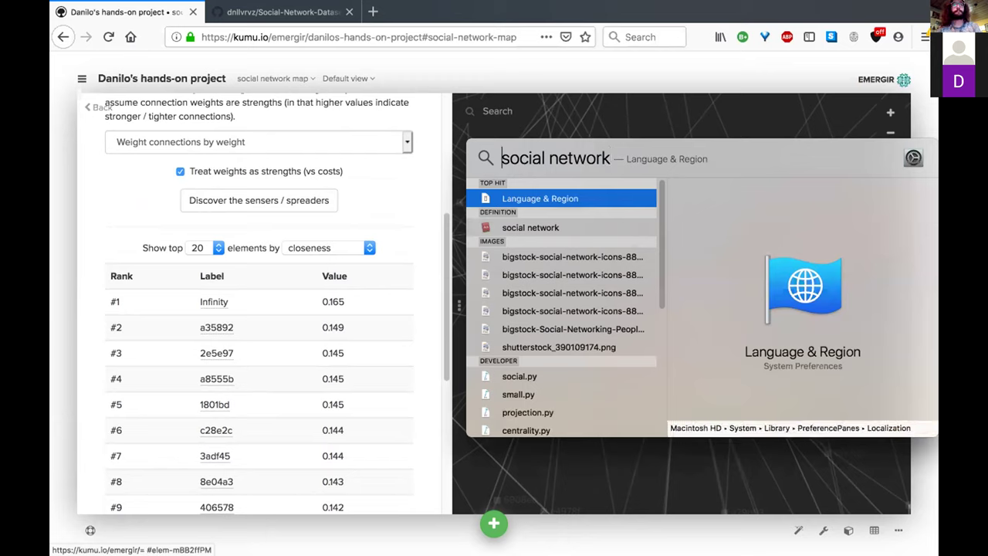
{"action": "key", "text": "super+a"}
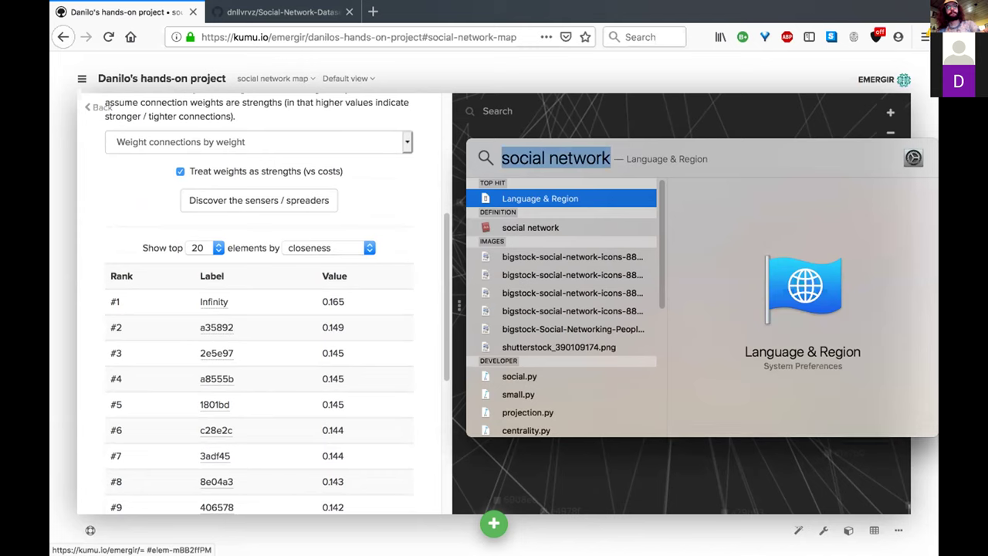
{"action": "key", "text": "BackSpace"}
Step: Check the dataset's file name in the GitHub repository and open Social Network Dataset.xlsx in Excel
{"action": "scroll", "coordinate": [233, 149], "scroll_direction": "down", "scroll_amount": 1}
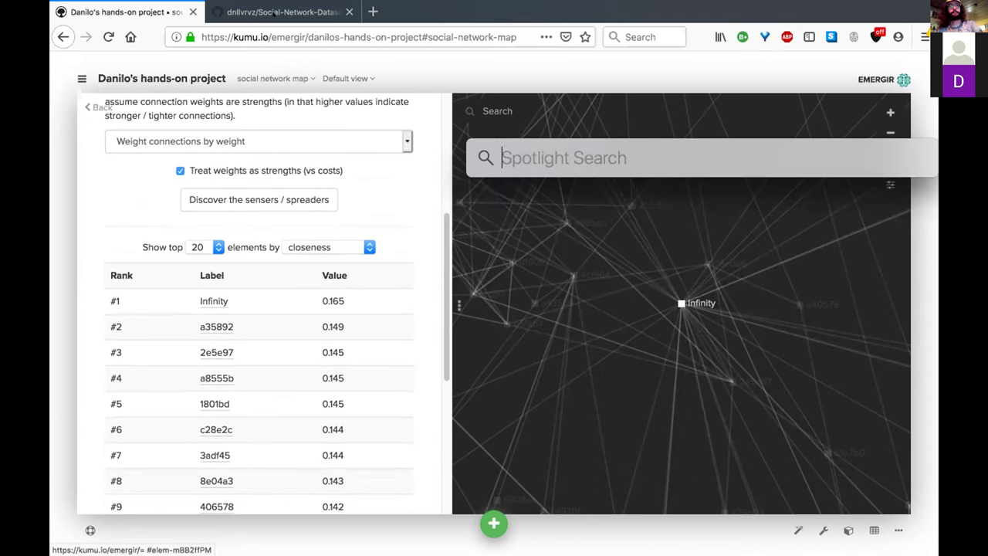
{"action": "scroll", "coordinate": [259, 301], "scroll_direction": "down", "scroll_amount": 1}
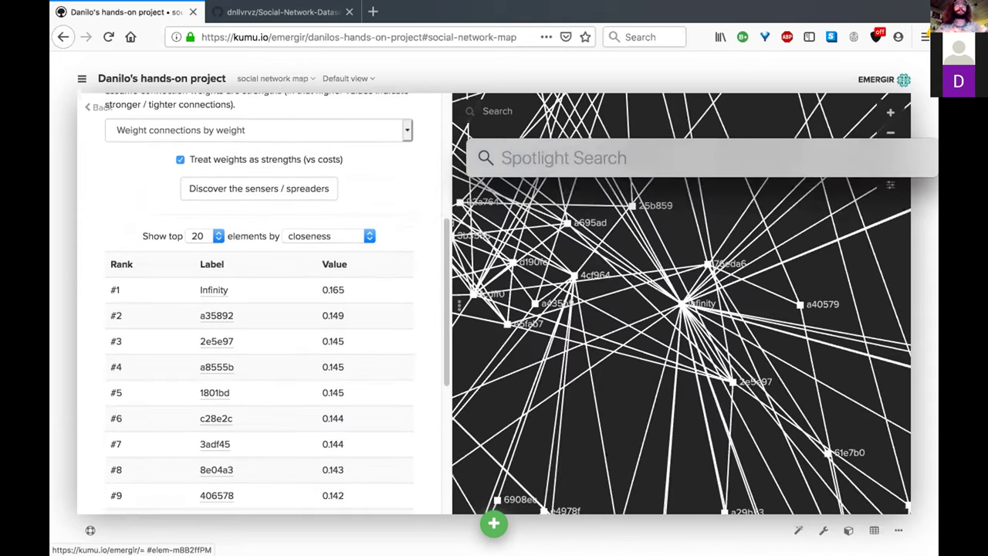
{"action": "key", "text": "ctrl+Tab"}
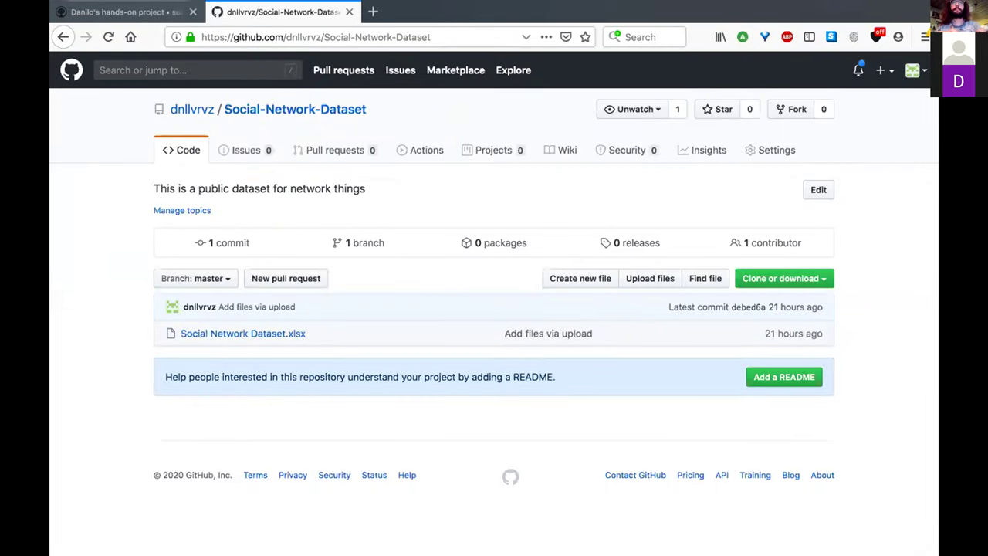
{"action": "key", "text": "ctrl+shift+Tab"}
{"action": "type", "text": "l network dataset"}
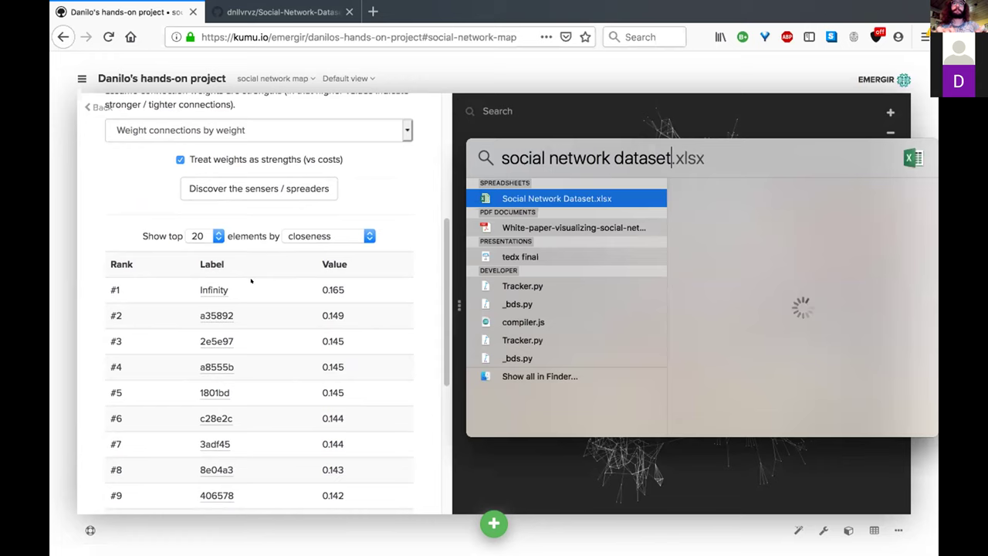
{"action": "key", "text": "Return"}
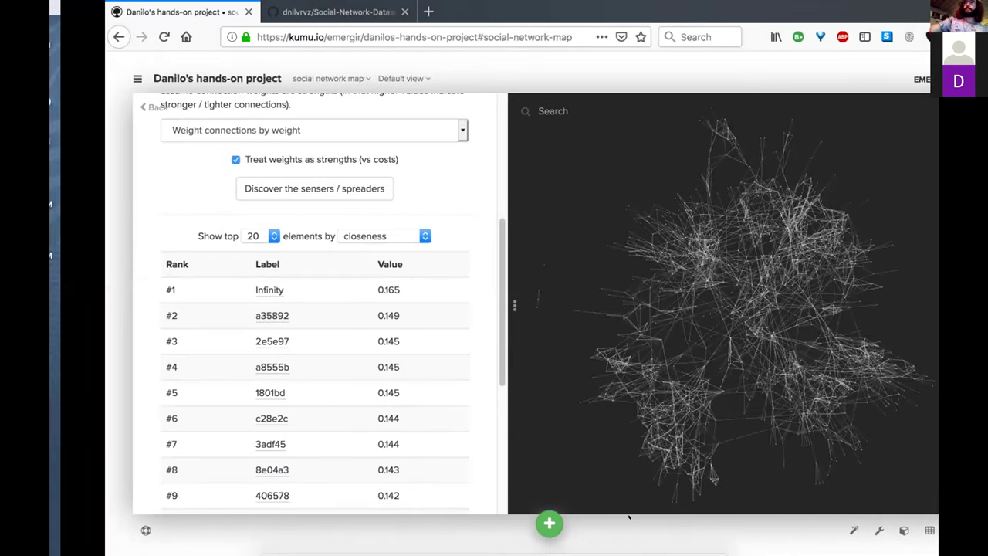
{"action": "key", "text": "ctrl+Left"}
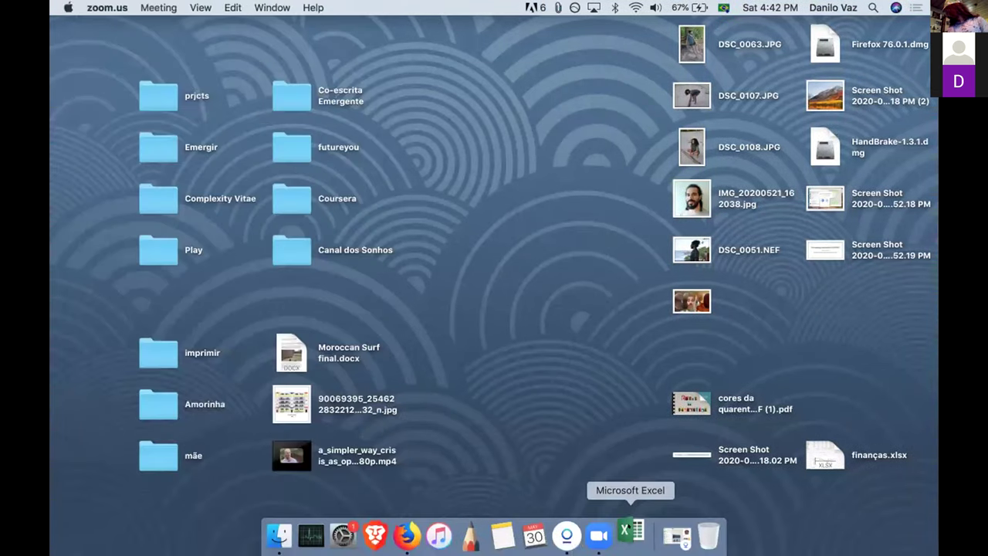
{"action": "left_click", "coordinate": [631, 532]}
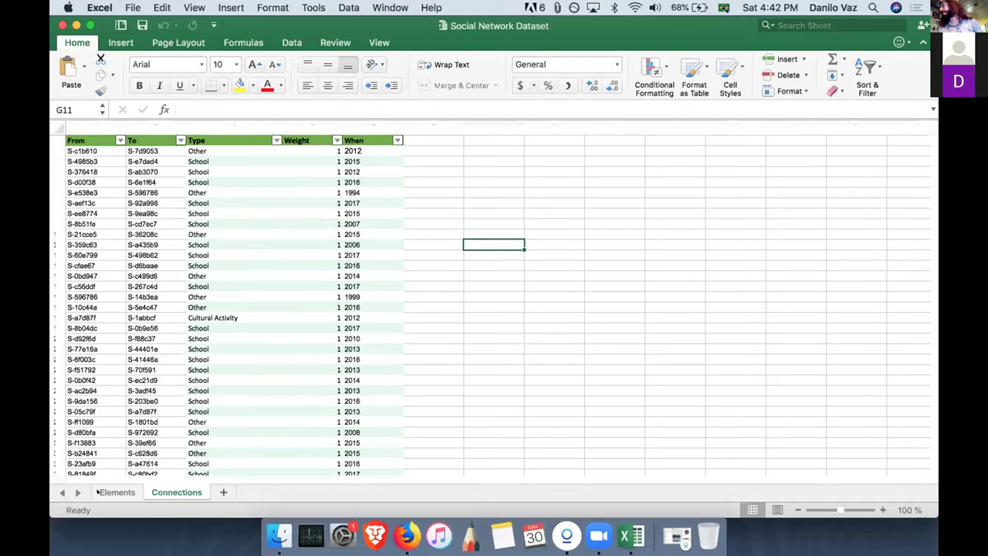
Step: Search the Elements sheet for "infinity"
{"action": "left_click", "coordinate": [100, 491]}
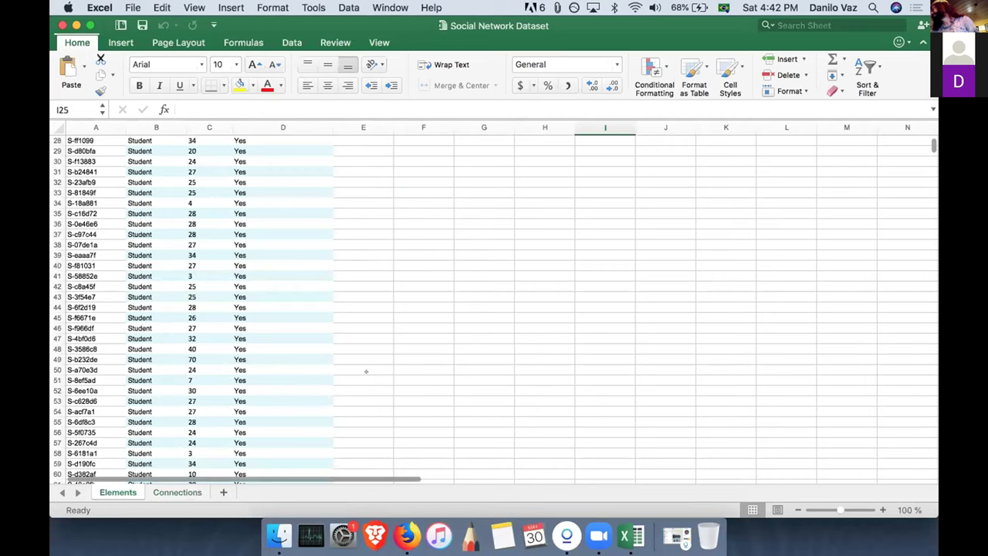
{"action": "key", "text": "super+f"}
{"action": "type", "text": "infinity"}
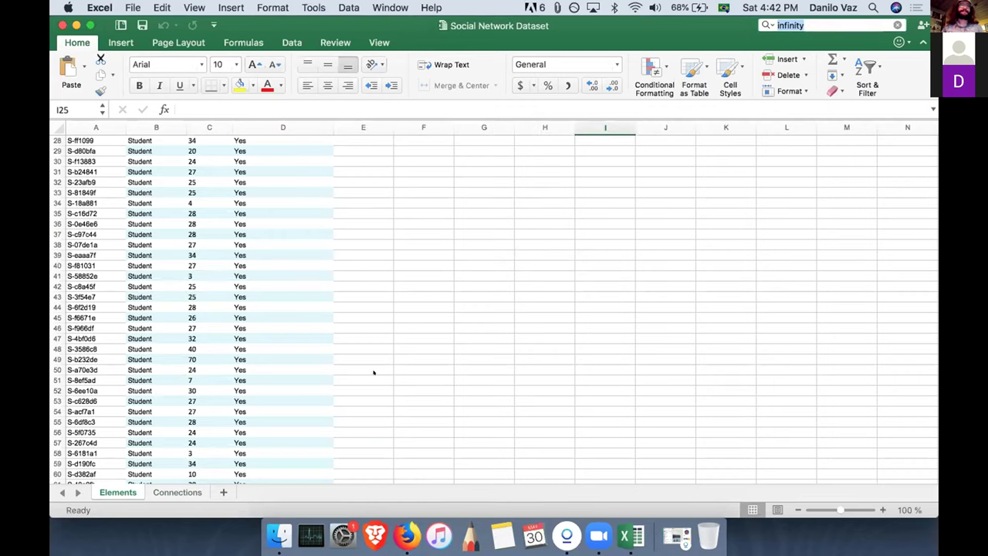
{"action": "key", "text": "Return"}
{"action": "left_click", "coordinate": [607, 204]}
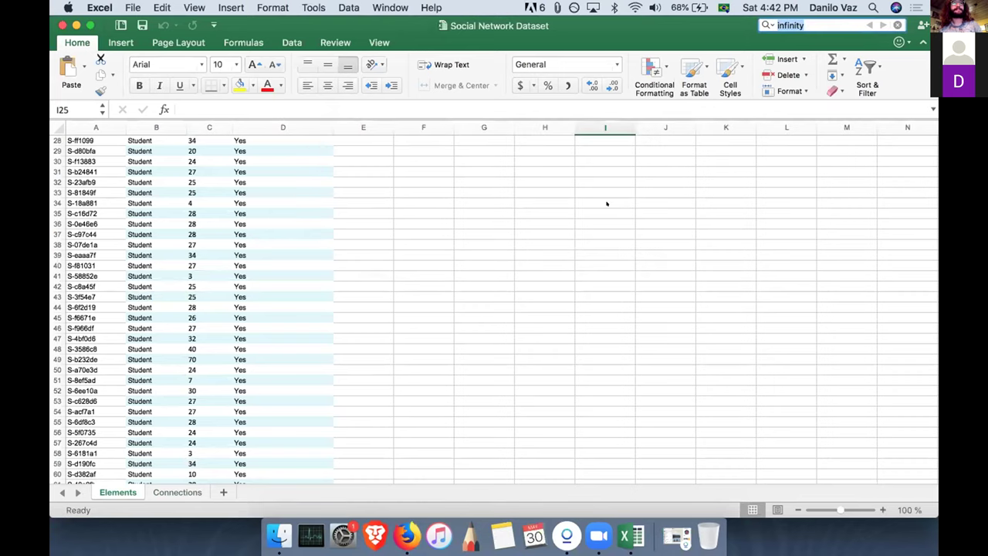
Step: Switch back to the Kumu map in the browser and locate the third-ranked element, 2e5e97
{"action": "key", "text": "ctrl+Right"}
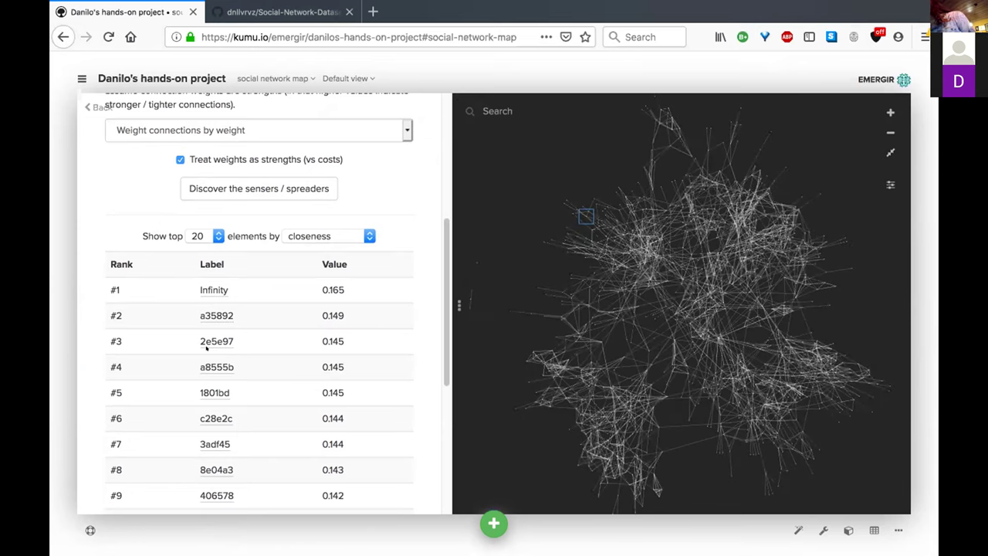
{"action": "left_click", "coordinate": [207, 344]}
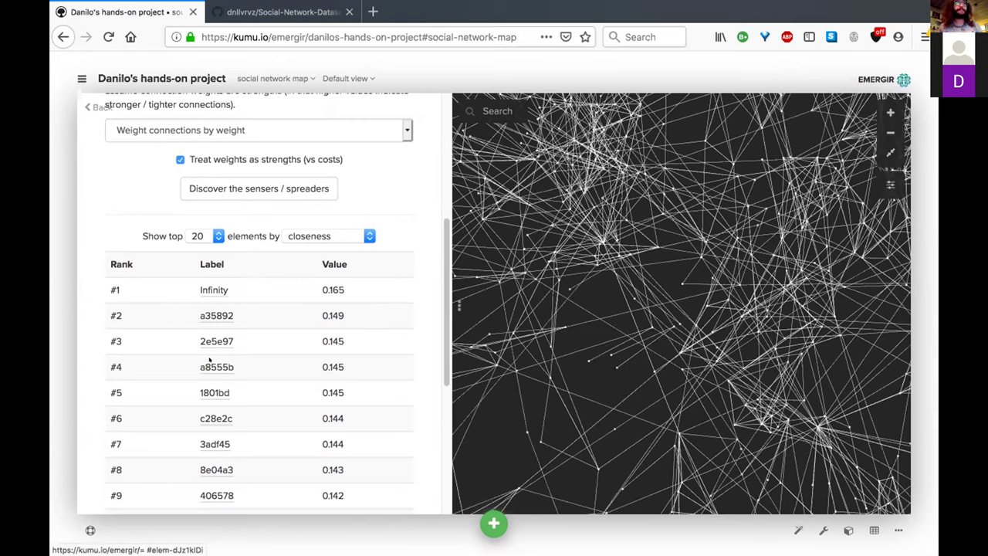
{"action": "left_click", "coordinate": [250, 394]}
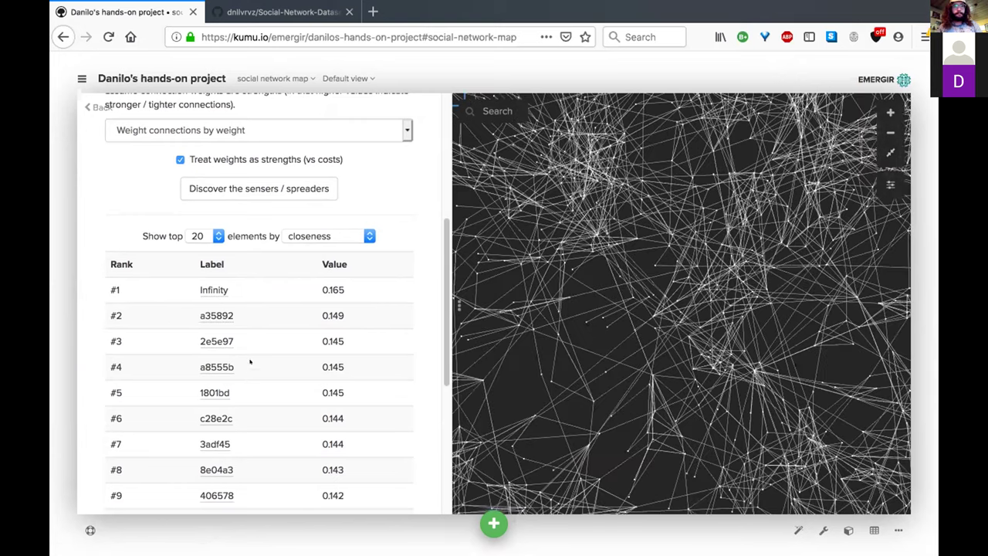
{"action": "scroll", "coordinate": [250, 362], "scroll_direction": "up", "scroll_amount": 1}
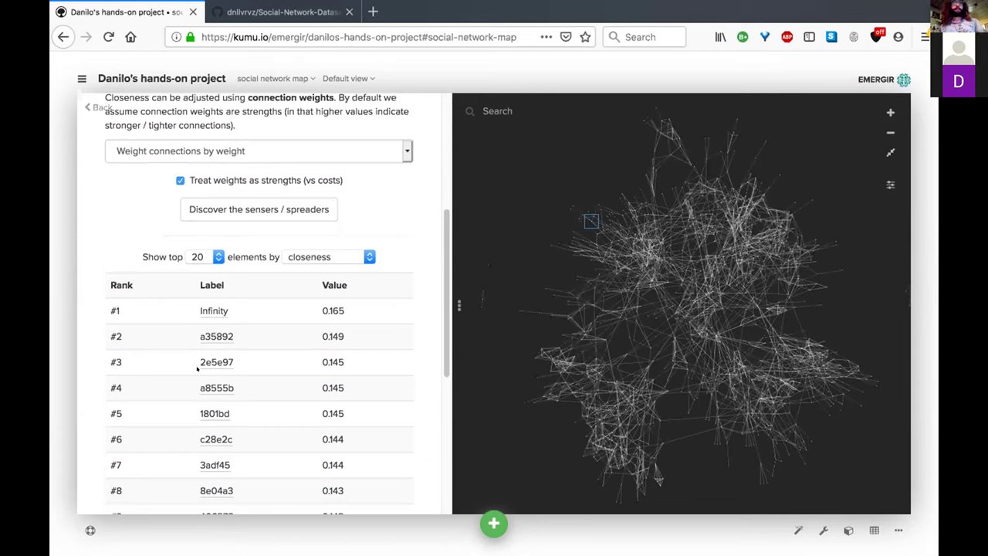
{"action": "left_click", "coordinate": [207, 362]}
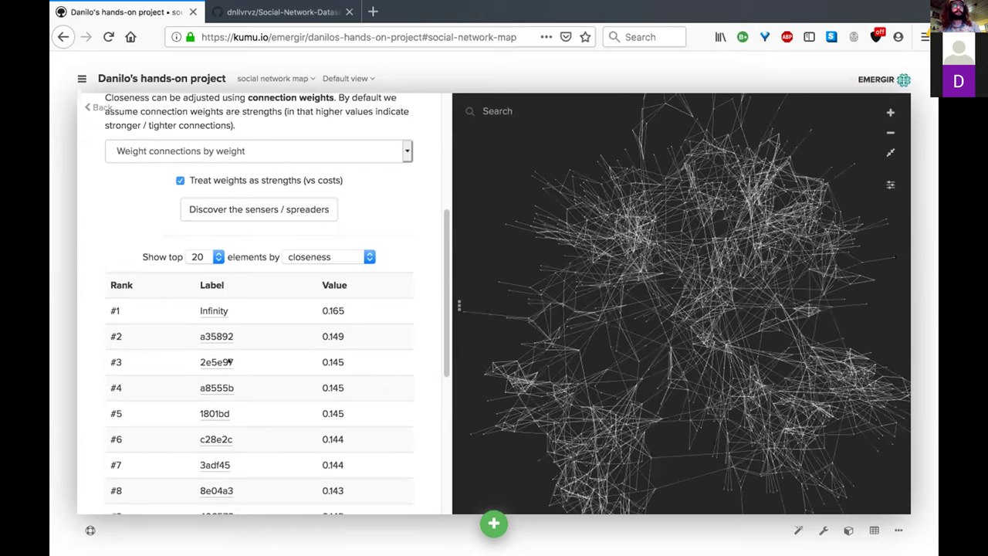
{"action": "left_click", "coordinate": [232, 373]}
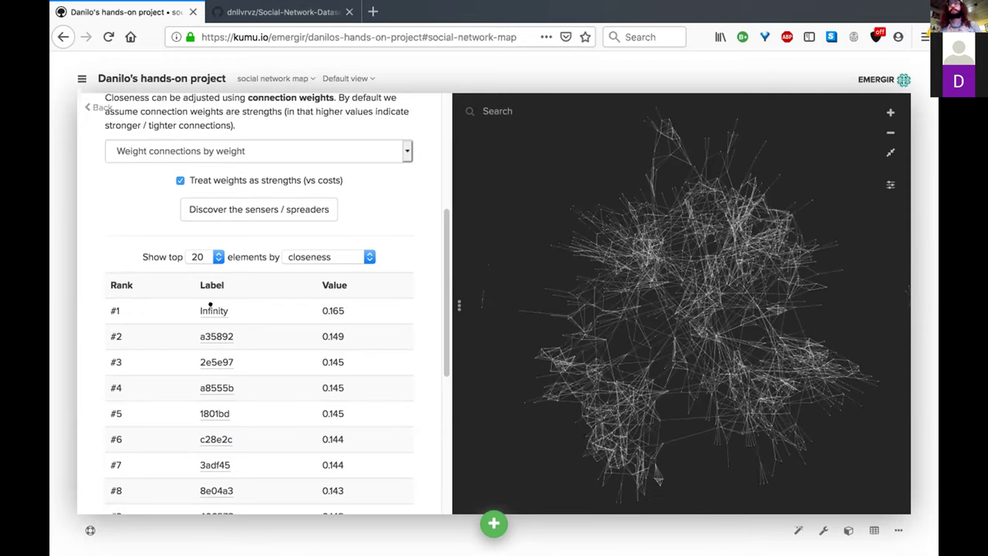
Step: Locate the Infinity element on the map again and review the elements ranked by closeness
{"action": "left_click", "coordinate": [210, 307]}
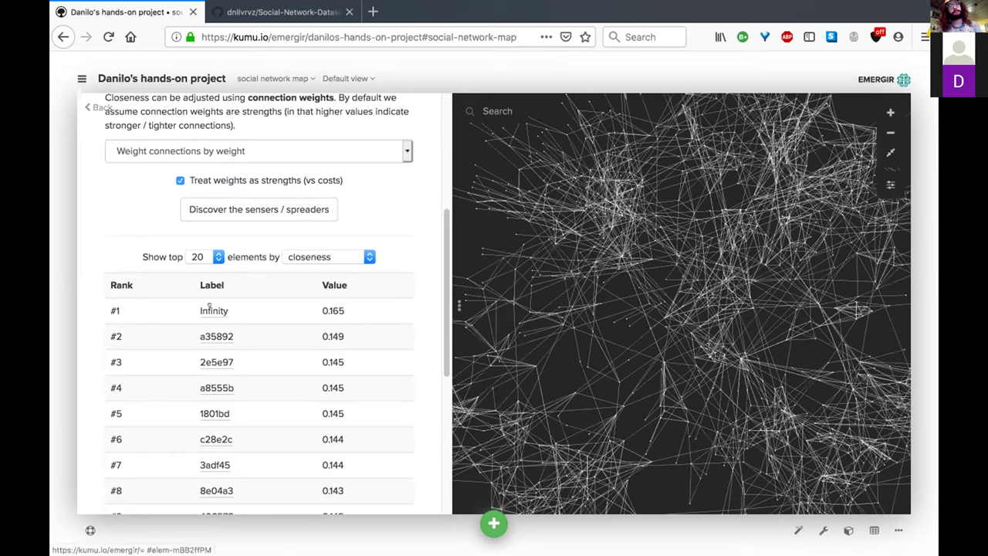
{"action": "left_click", "coordinate": [210, 309]}
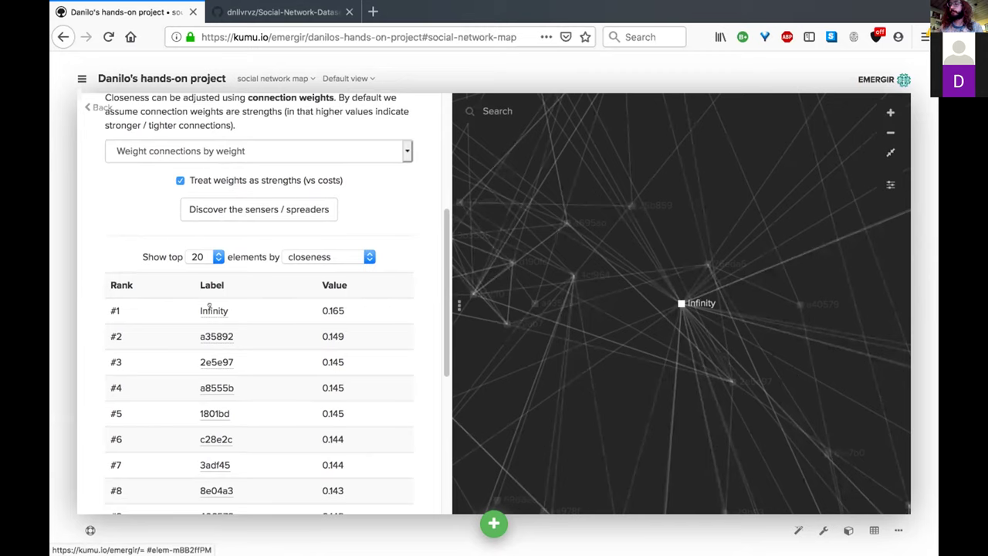
{"action": "scroll", "coordinate": [209, 308], "scroll_direction": "down", "scroll_amount": 5}
{"action": "scroll", "coordinate": [209, 307], "scroll_direction": "up", "scroll_amount": 5}
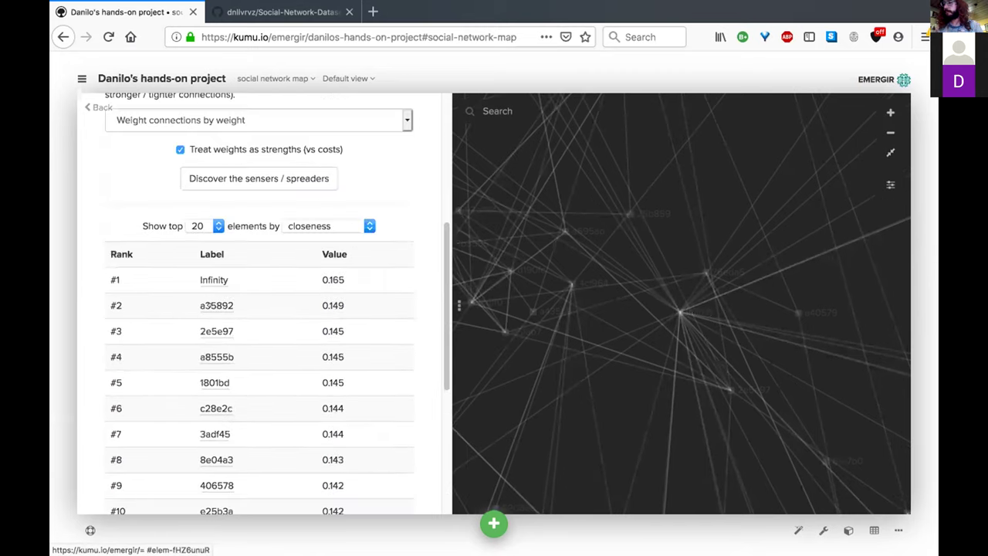
{"action": "scroll", "coordinate": [232, 338], "scroll_direction": "down", "scroll_amount": 3}
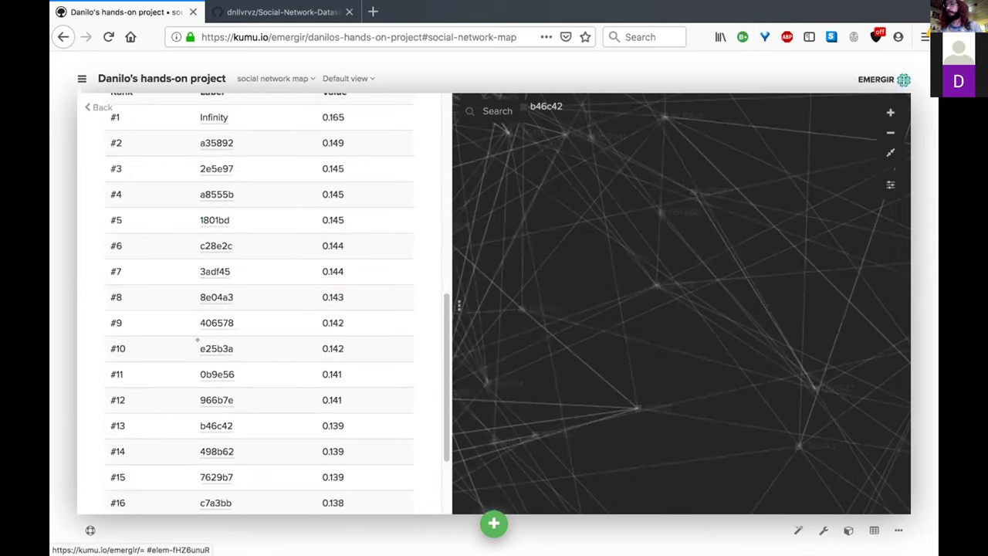
Step: Switch to the Social Network Dataset workbook in Excel and review the element labels in the first column of the Elements sheet
{"action": "key", "text": "super+Tab"}
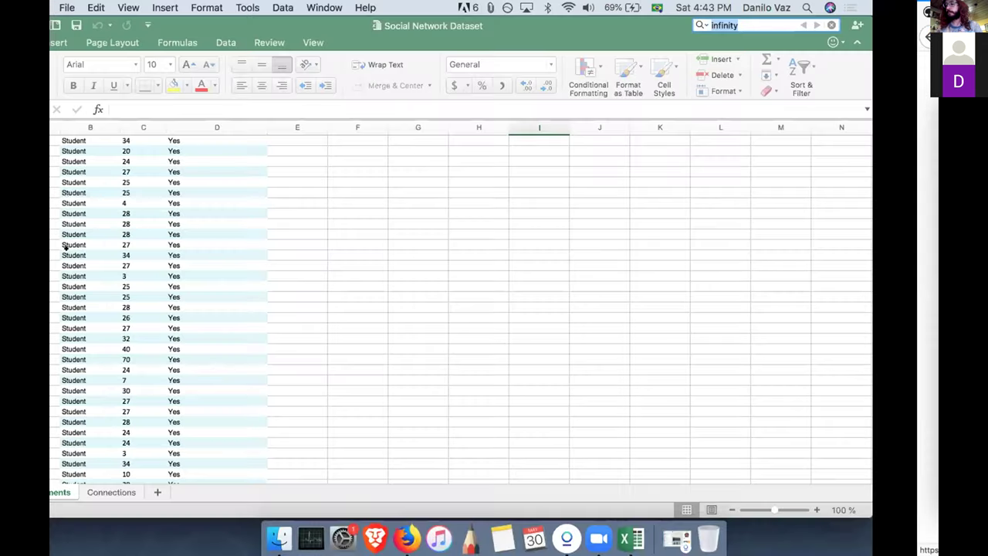
{"action": "left_click", "coordinate": [81, 182]}
{"action": "left_click", "coordinate": [81, 150]}
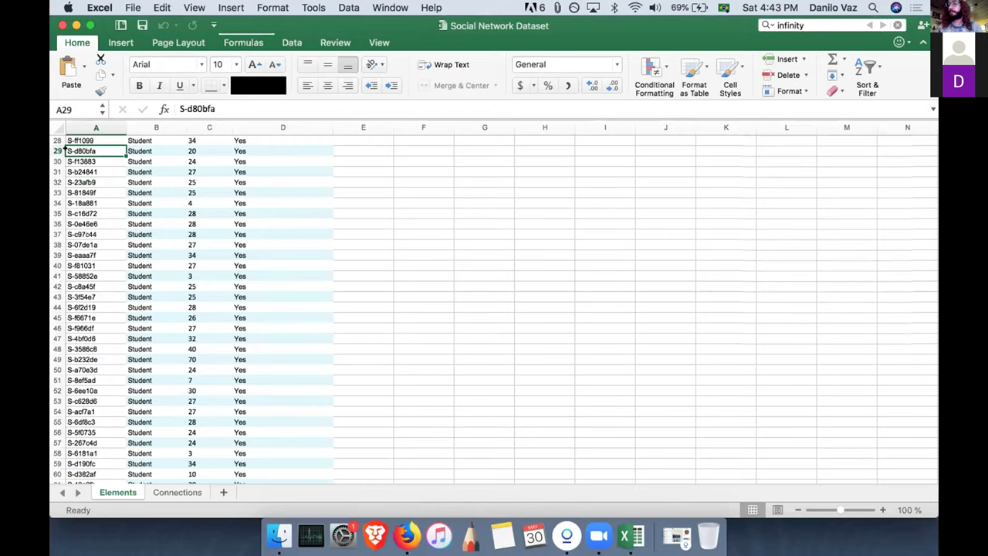
{"action": "scroll", "coordinate": [65, 151], "scroll_direction": "up", "scroll_amount": 10}
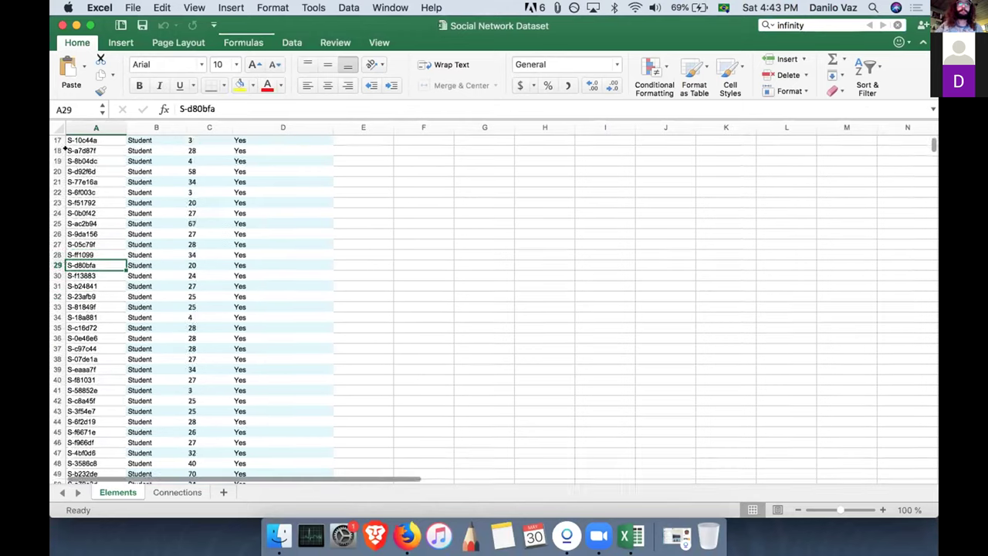
{"action": "left_click", "coordinate": [69, 150]}
Step: Return to the Kumu map in the browser and inspect the profiles of elements 85396b and 25fb37
{"action": "key", "text": "ctrl+Right"}
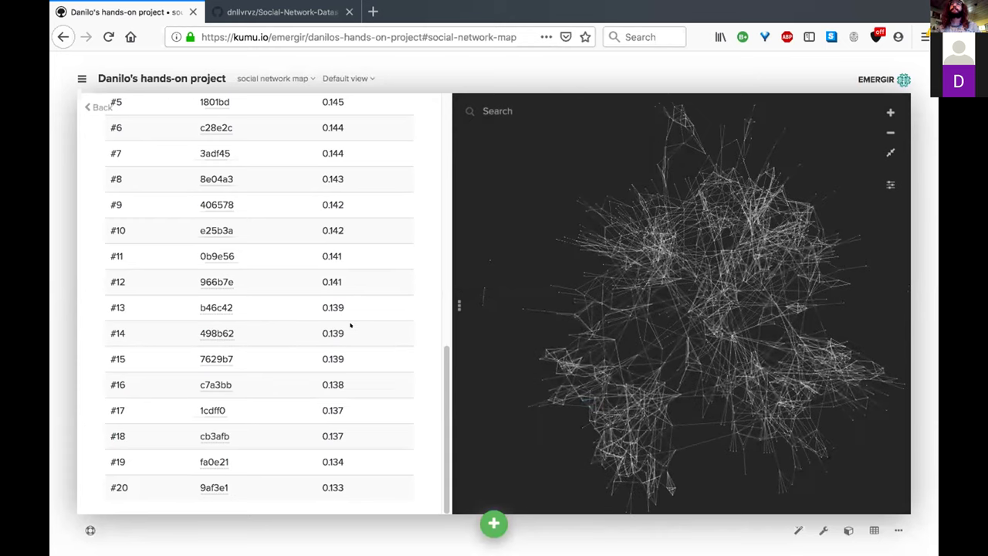
{"action": "scroll", "coordinate": [351, 326], "scroll_direction": "up", "scroll_amount": 10}
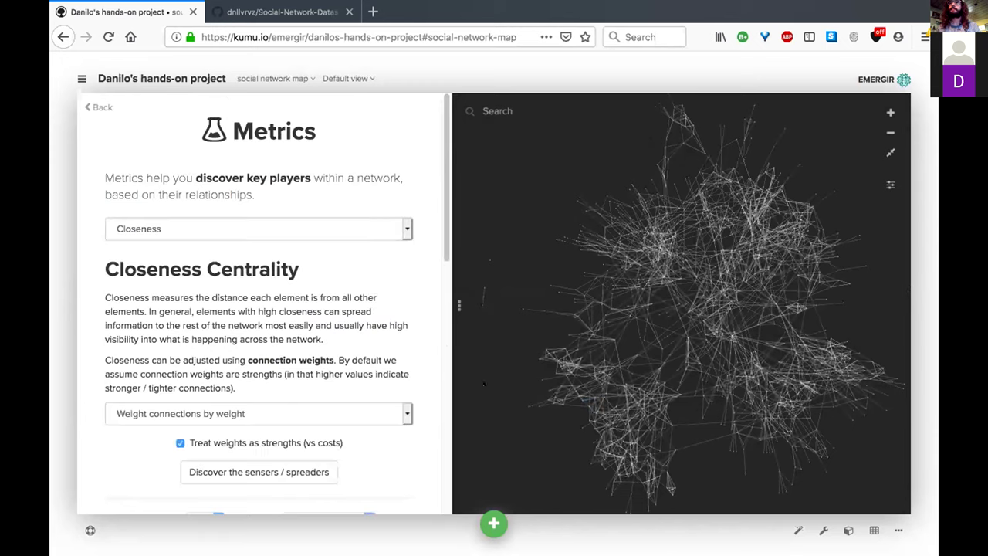
{"action": "scroll", "coordinate": [351, 326], "scroll_direction": "down", "scroll_amount": 4}
{"action": "left_click", "coordinate": [590, 330]}
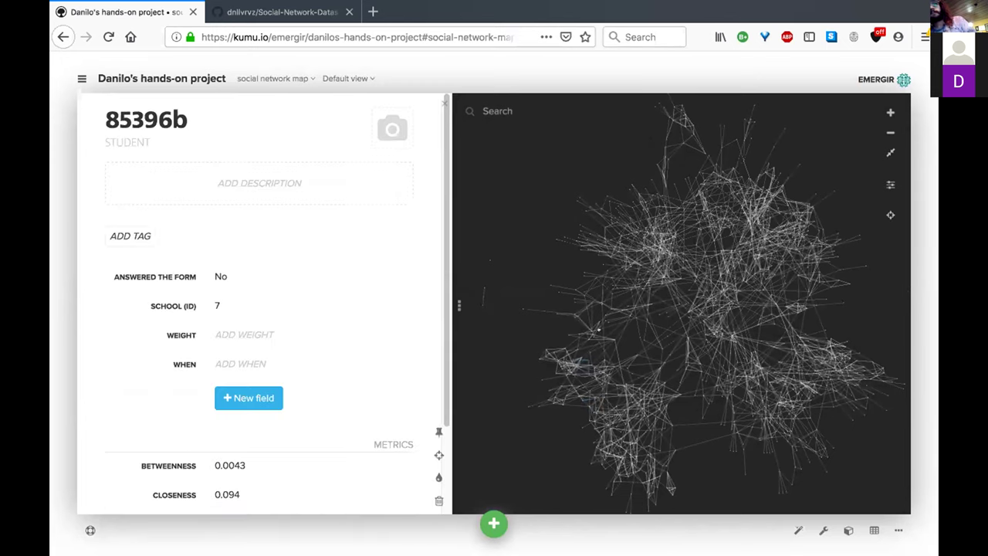
{"action": "left_click", "coordinate": [614, 339]}
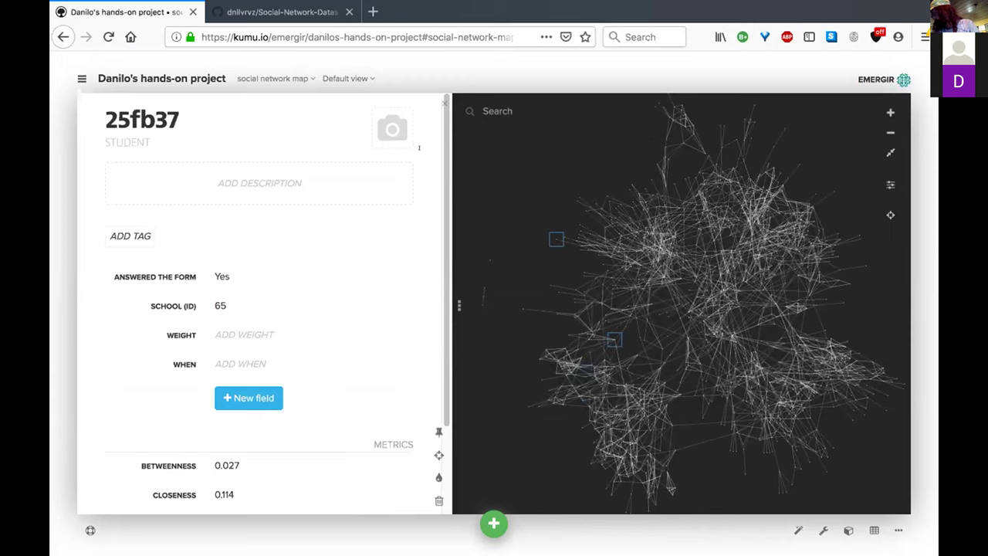
{"action": "key", "text": "Escape"}
Step: Create a new map named "map" in the project using the SNA template
{"action": "left_click", "coordinate": [276, 78]}
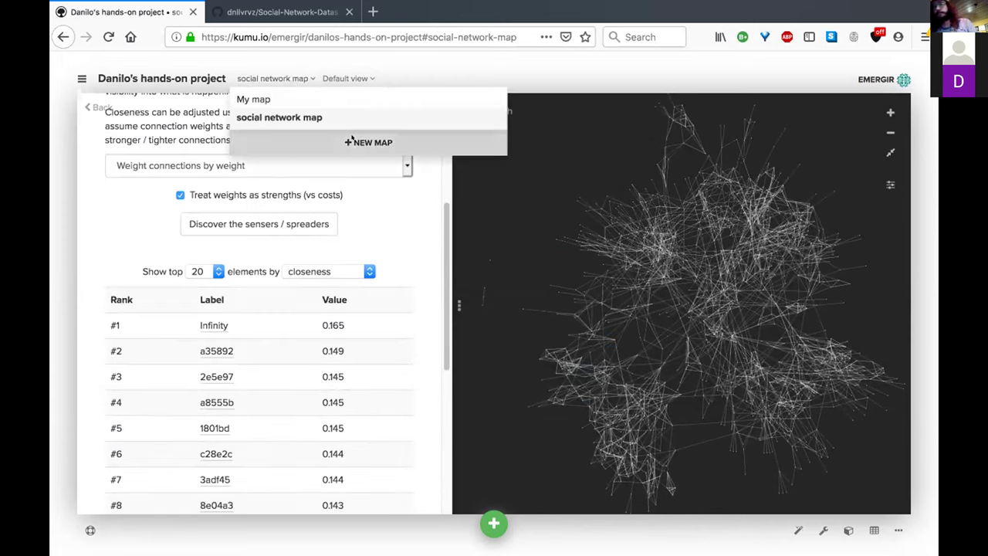
{"action": "left_click", "coordinate": [367, 142]}
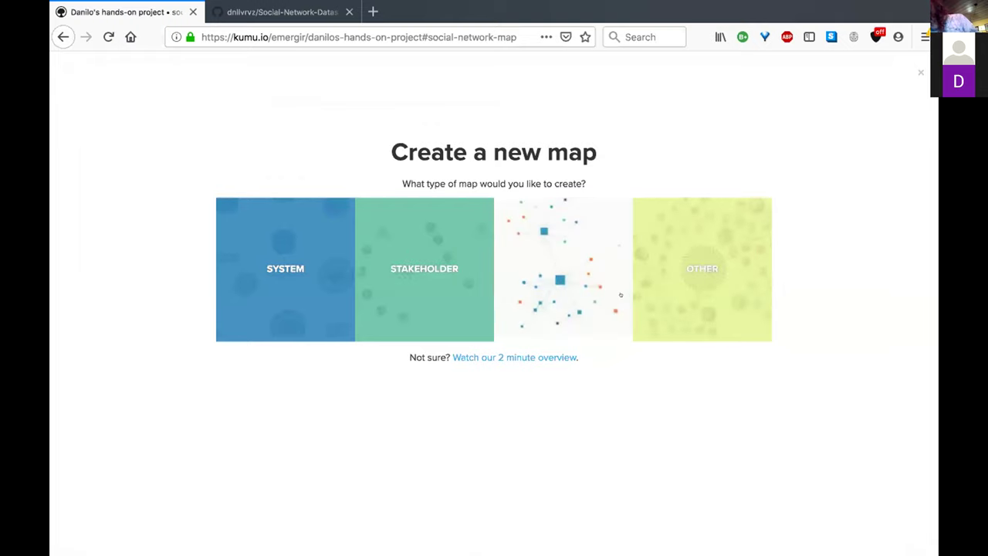
{"action": "left_click", "coordinate": [540, 280]}
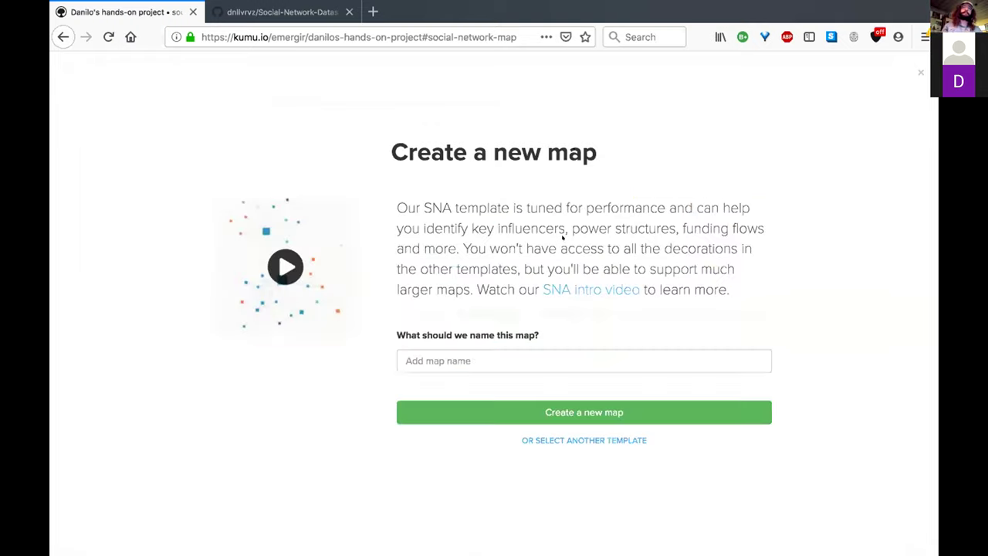
{"action": "left_click", "coordinate": [518, 350]}
{"action": "type", "text": "map"}
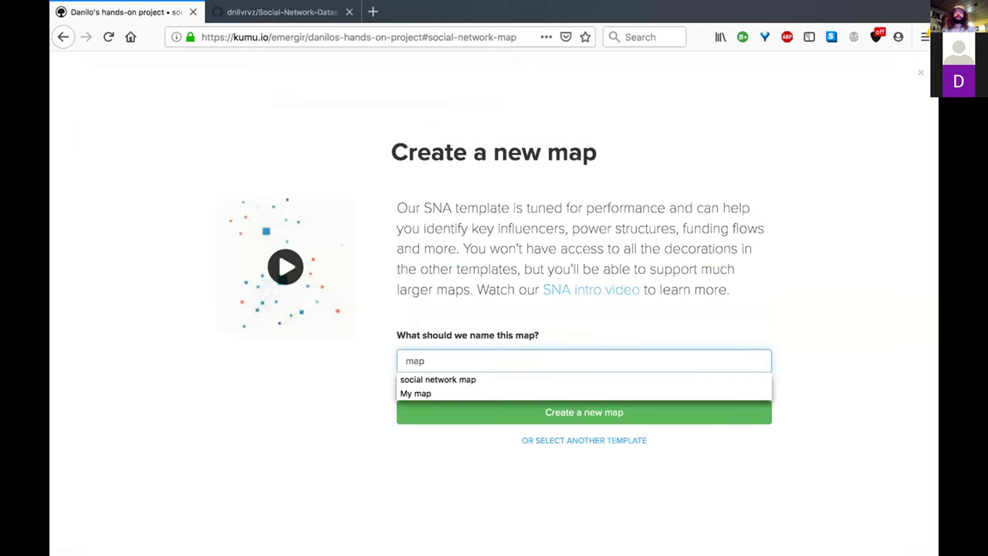
{"action": "left_click", "coordinate": [425, 411]}
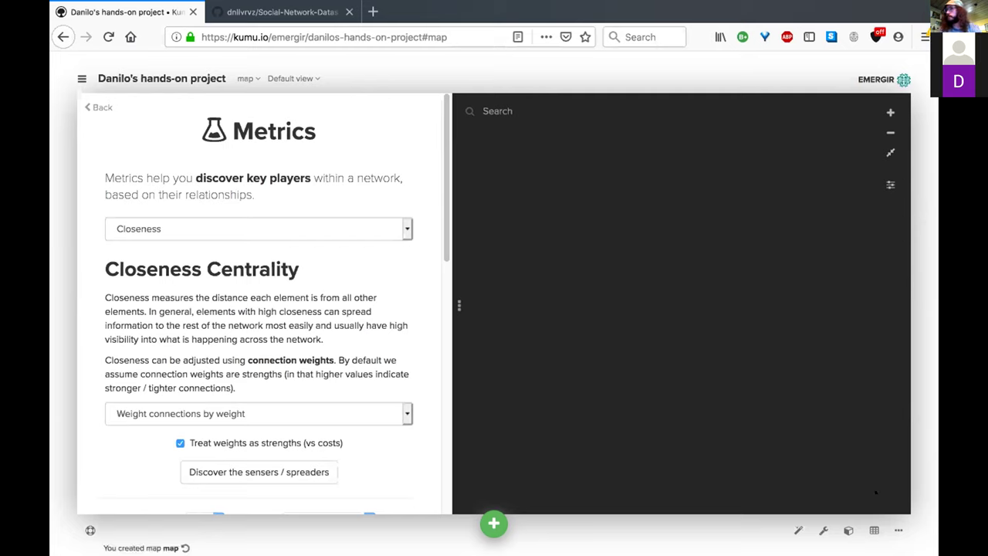
Step: Start importing data into the new empty map
{"action": "left_click", "coordinate": [899, 531]}
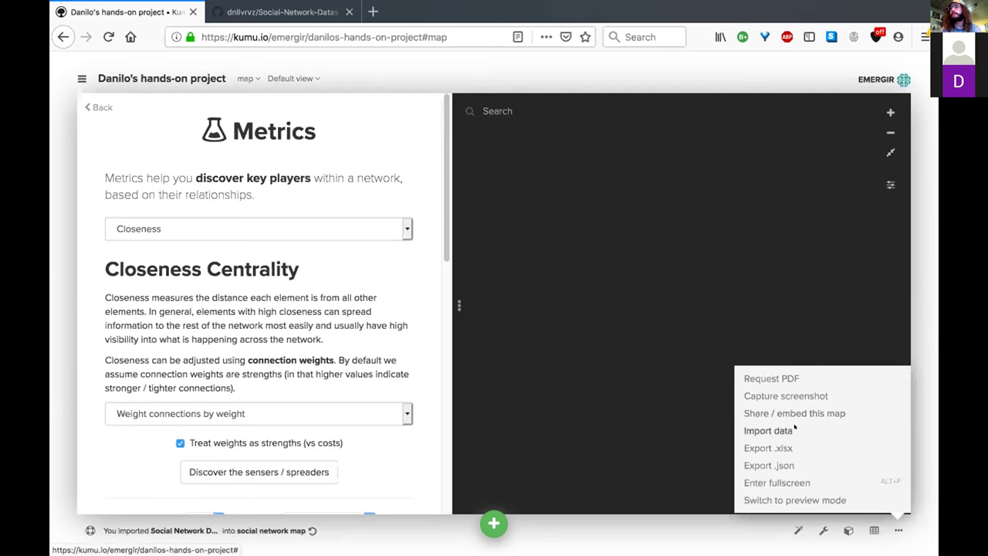
{"action": "left_click", "coordinate": [791, 430]}
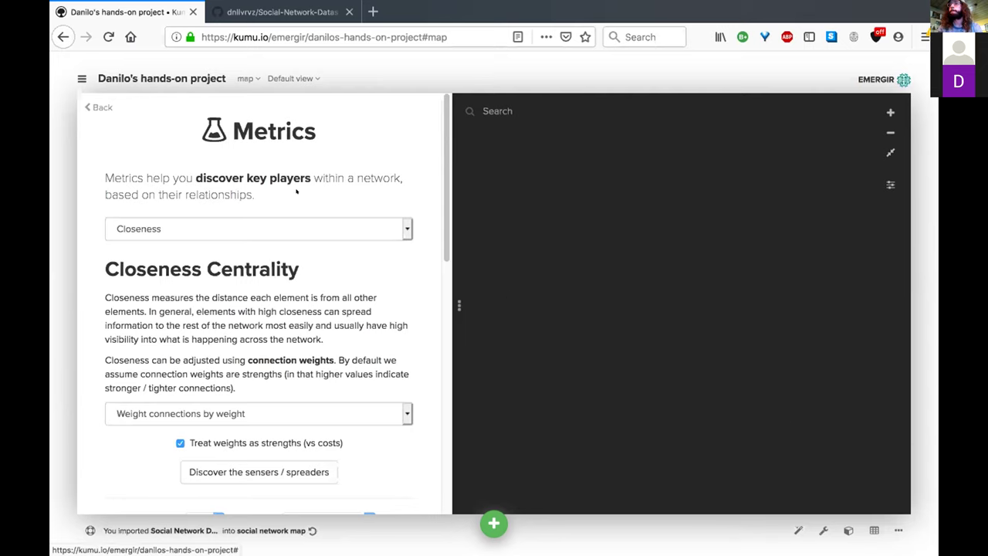